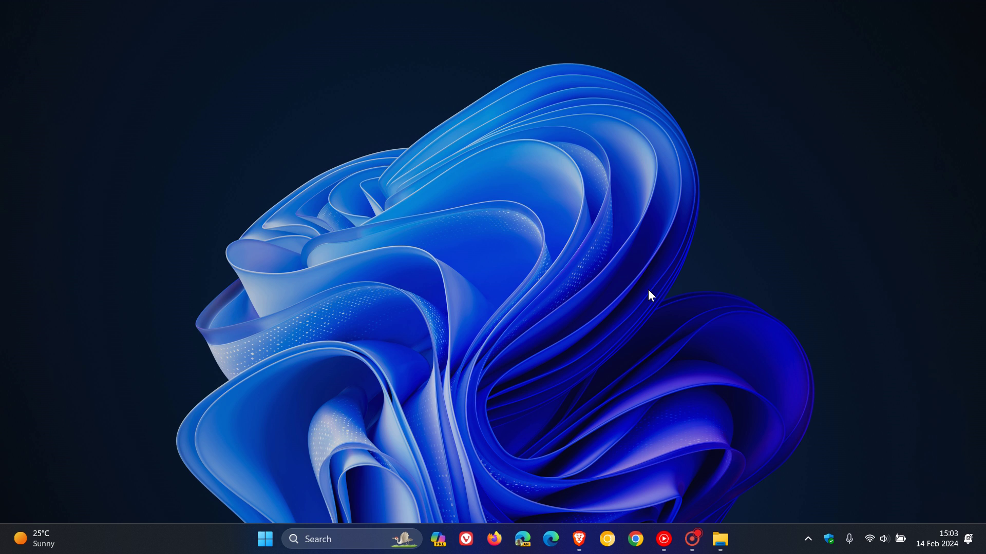
# - Bring Brave back into view, showing the CPU-Z page's classic ZIP download options
pyautogui.click(579, 540)
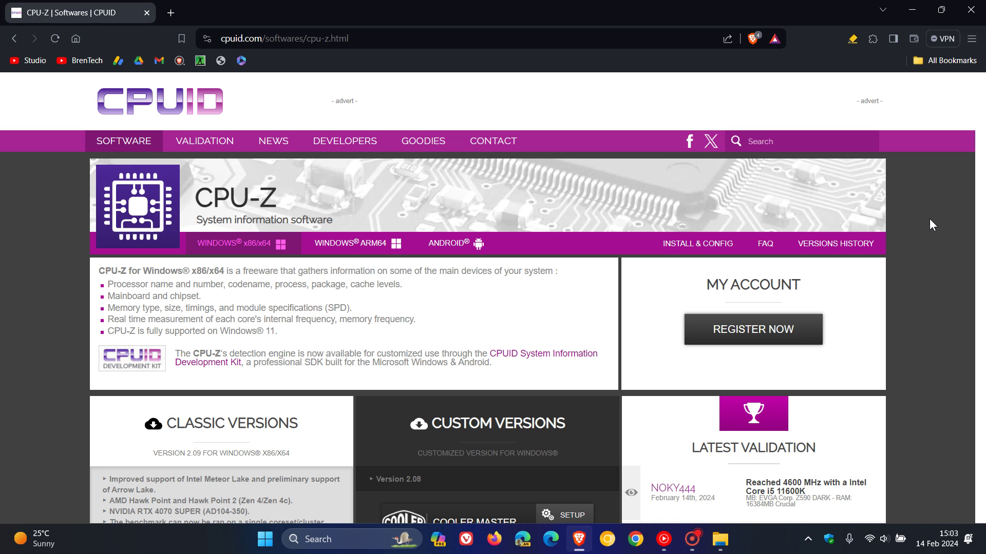
pyautogui.scroll(-2, 930, 219)
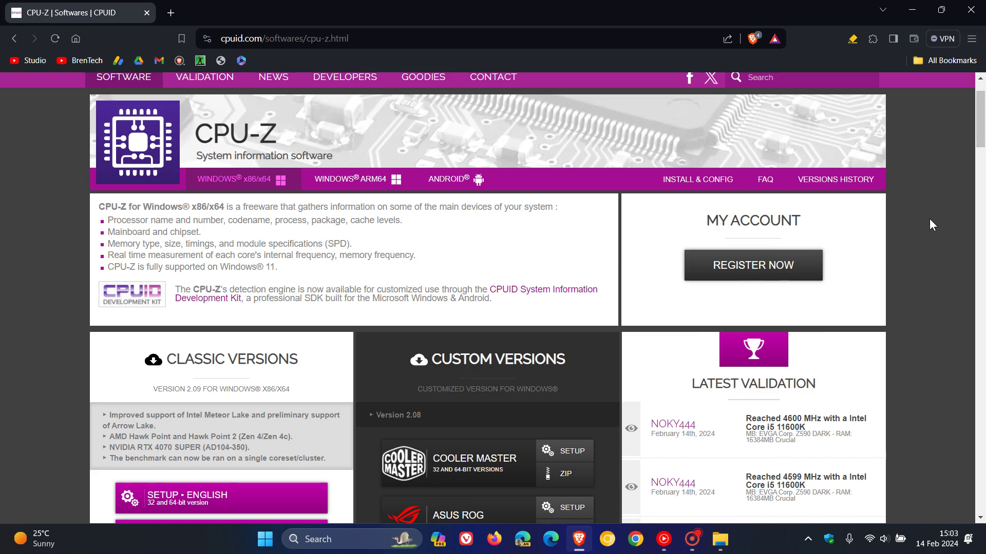
pyautogui.scroll(-2, 930, 220)
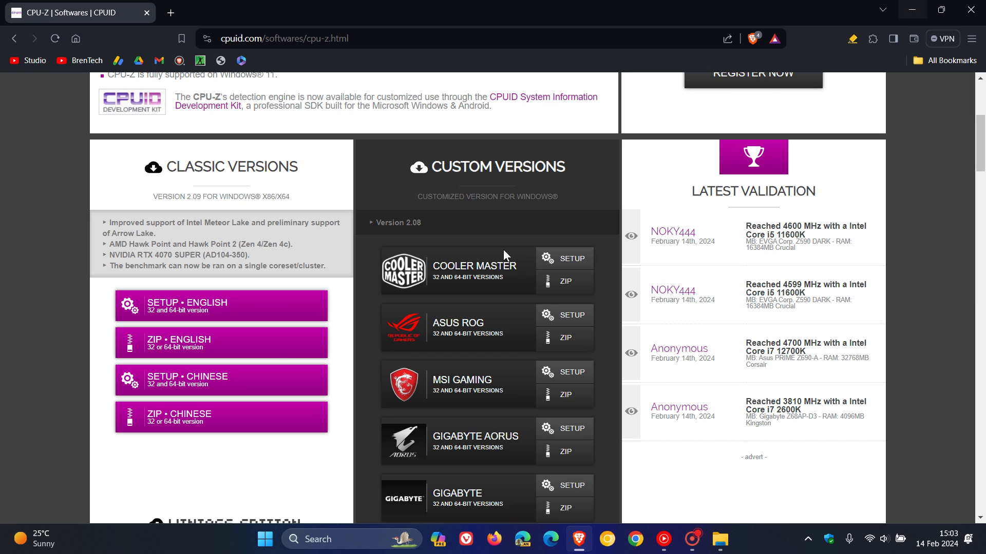
# - Minimize Brave, extract the CPU-Z 2.09 ZIP in Downloads, and open the cpu-z_2.09-en folder
pyautogui.click(911, 11)
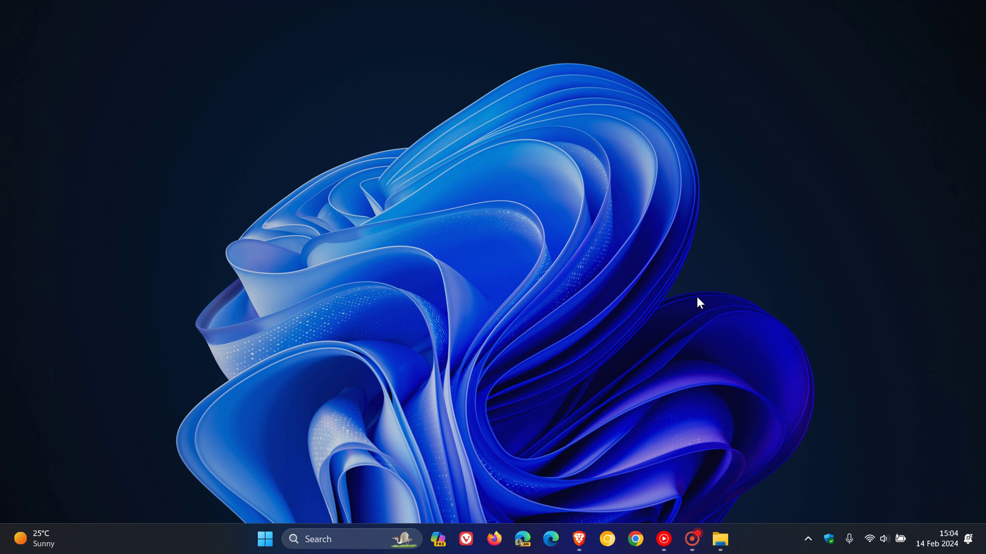
pyautogui.click(720, 539)
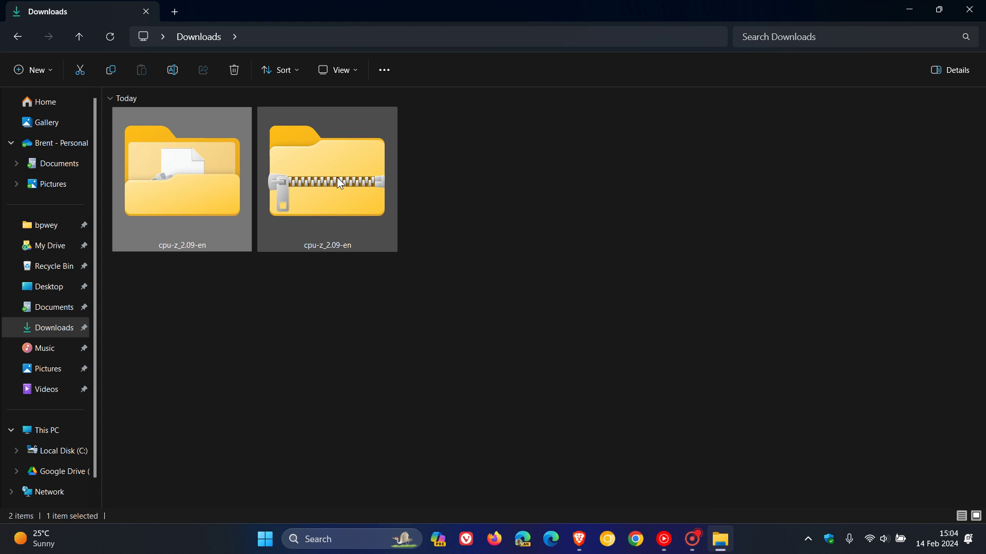
pyautogui.rightClick(319, 180)
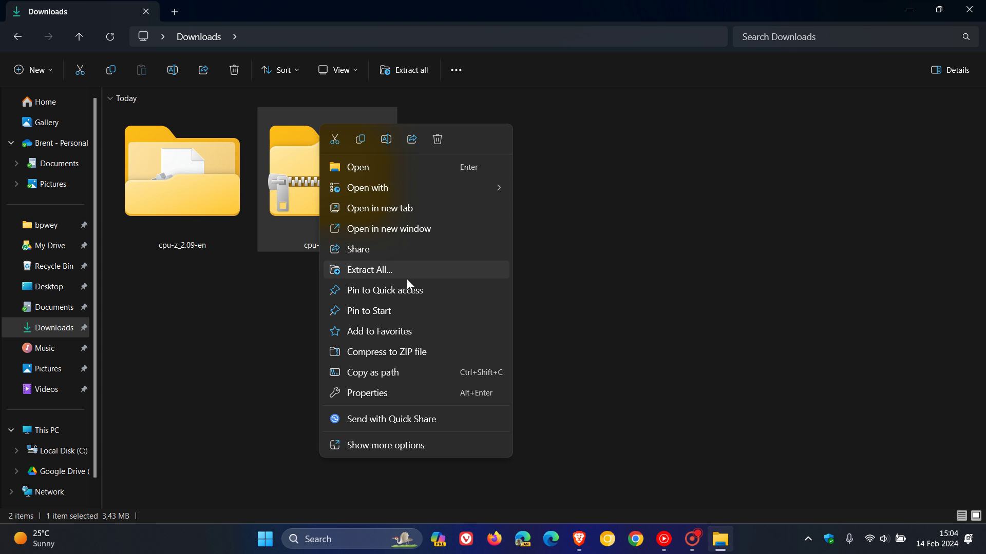
pyautogui.click(385, 269)
pyautogui.doubleClick(168, 188)
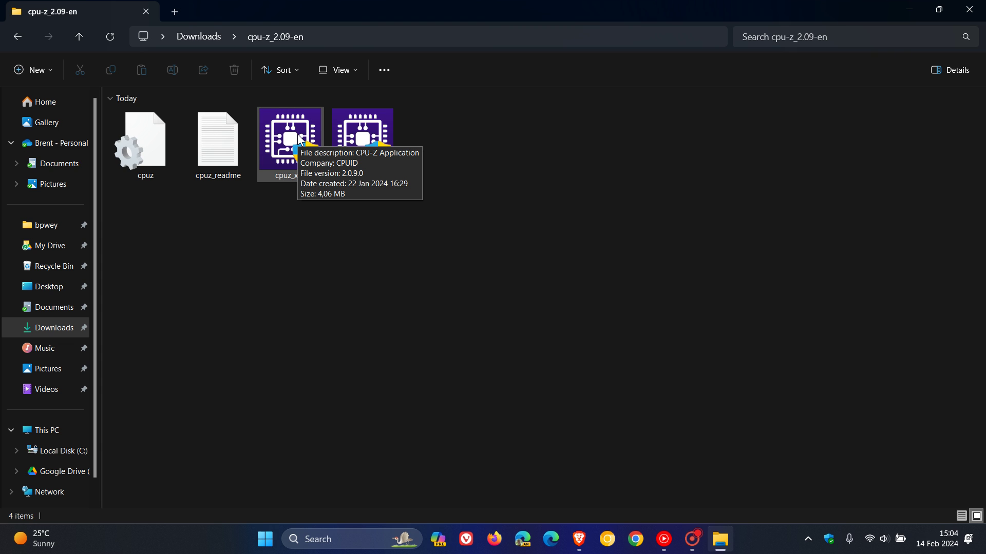
# - Launch cpuz_x64 and minimize File Explorer so CPU-Z shows the i5-1135G7 instructions
pyautogui.doubleClick(374, 140)
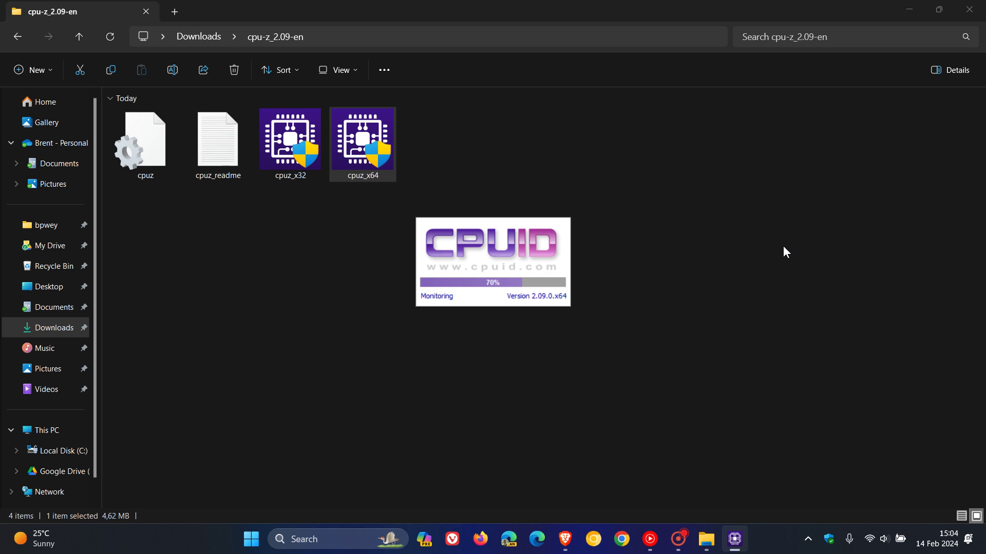
pyautogui.click(903, 69)
pyautogui.click(907, 10)
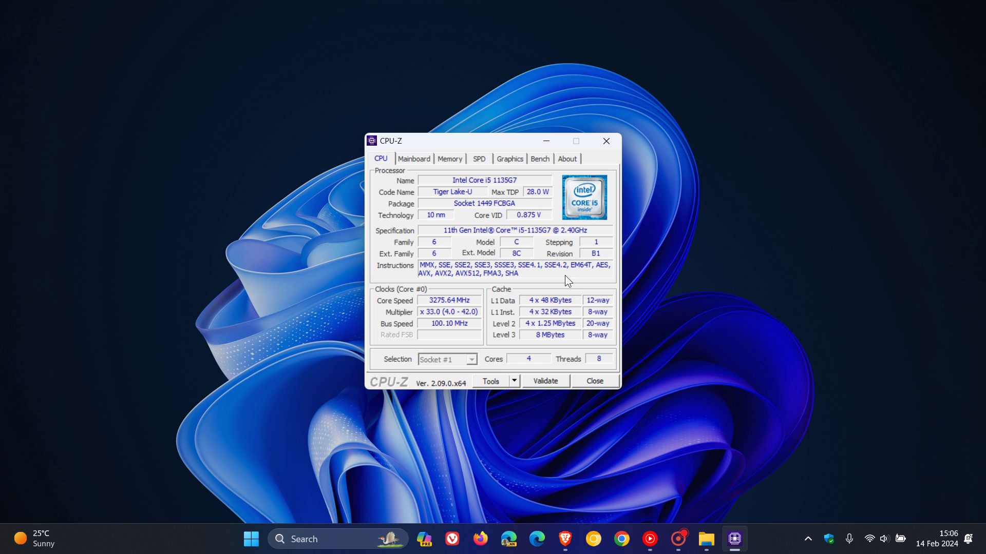
# - Close the CPU-Z 2.09 window, leaving the empty Windows 11 desktop
pyautogui.click(607, 141)
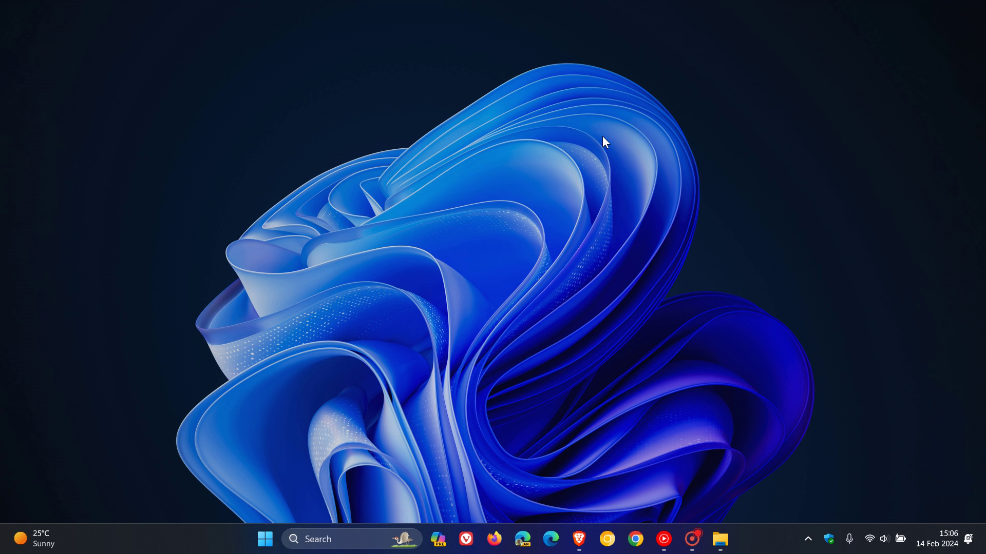